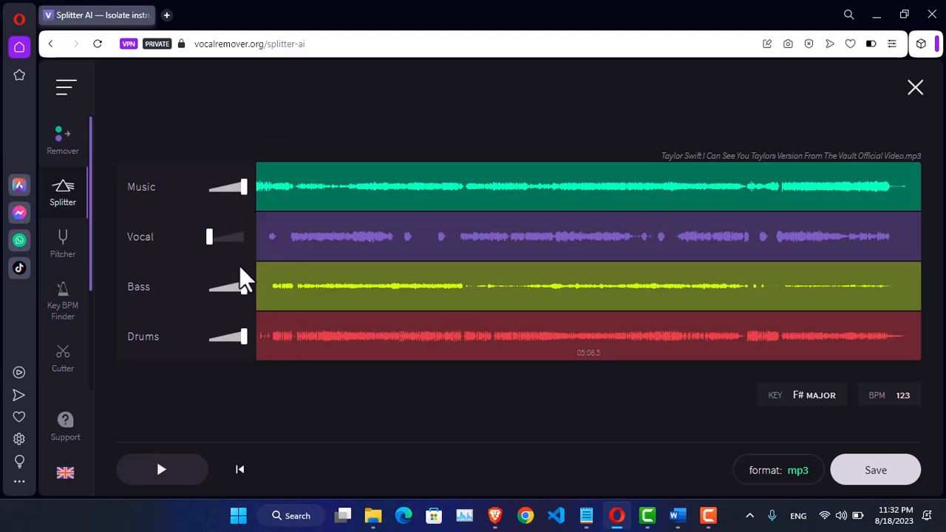
Mute the Bass and Drums stems, preview the Music stem on its own, skipping ahead once, and pause.
drag(242, 289, 209, 303)
drag(244, 343, 204, 332)
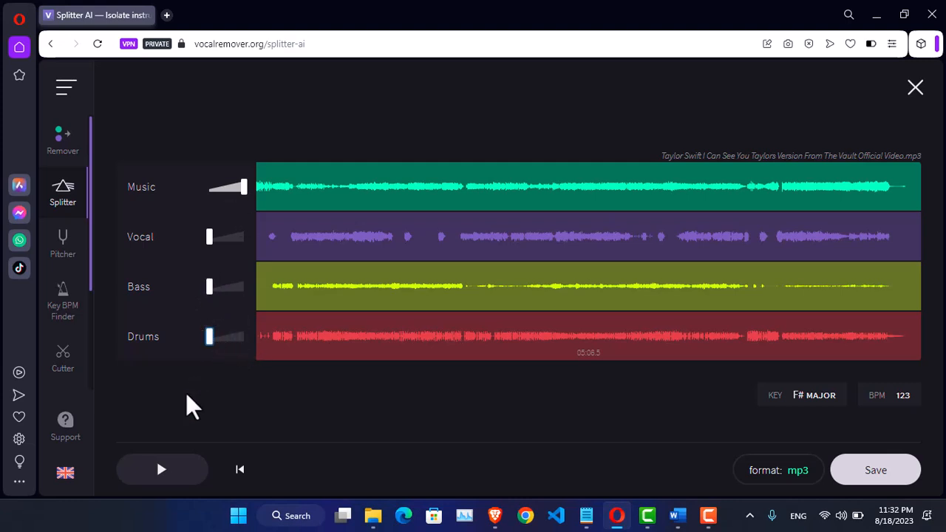
click(166, 477)
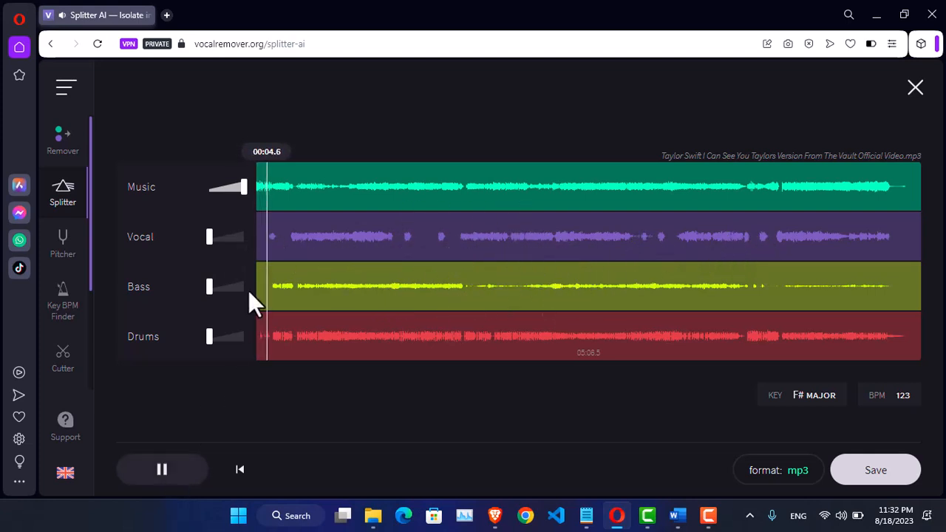
click(282, 163)
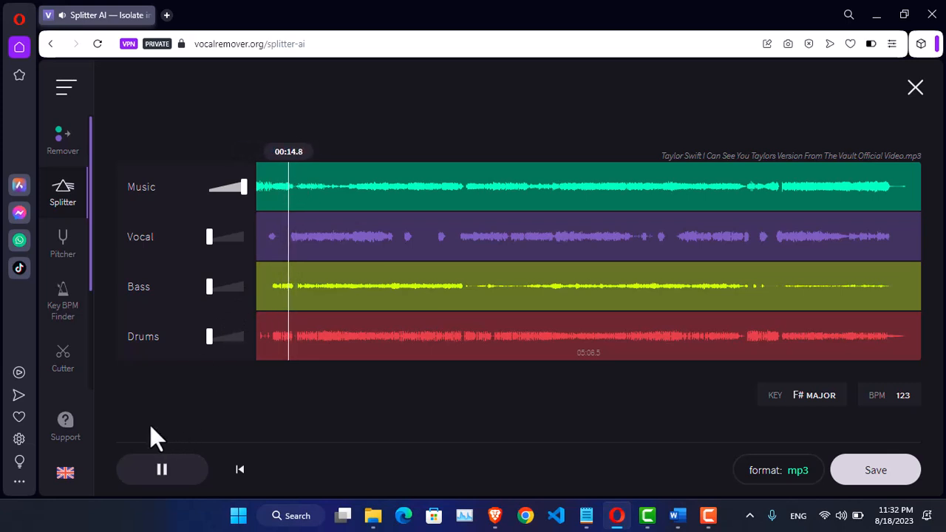
click(185, 471)
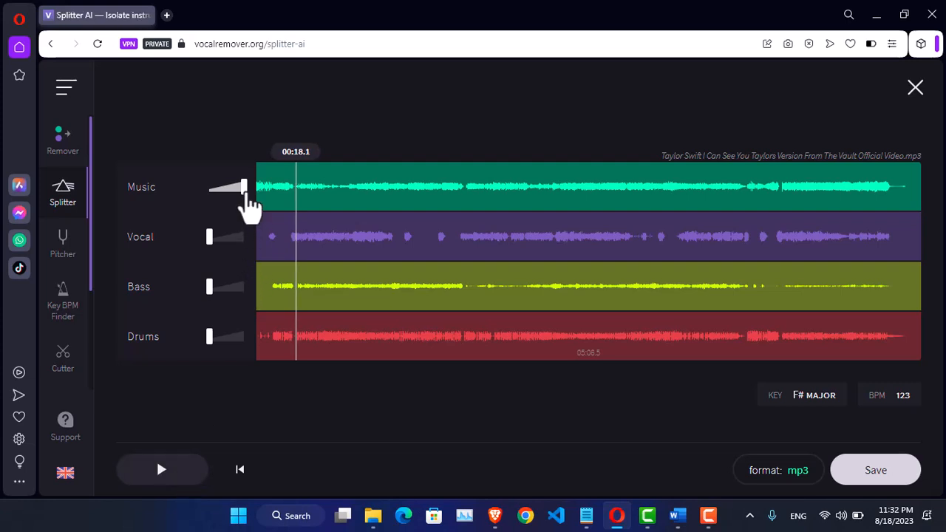
Mute the Music stem, raise Vocal to 100, and preview the isolated vocals from about 14 seconds.
drag(248, 197, 216, 190)
drag(210, 240, 244, 238)
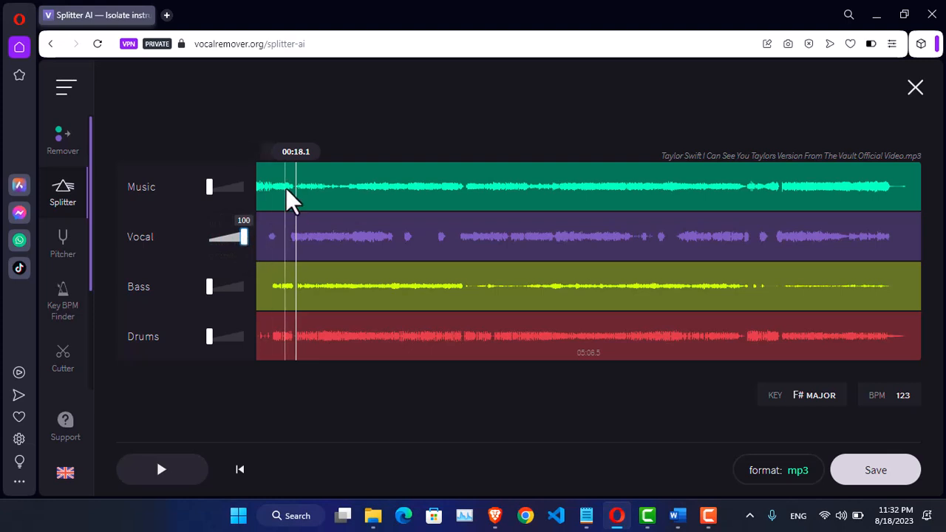
drag(296, 181, 286, 222)
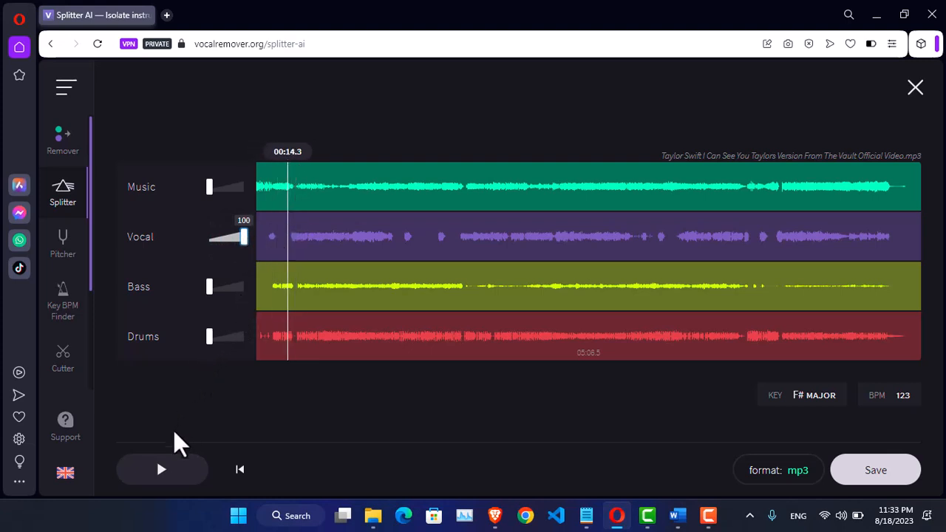
click(160, 473)
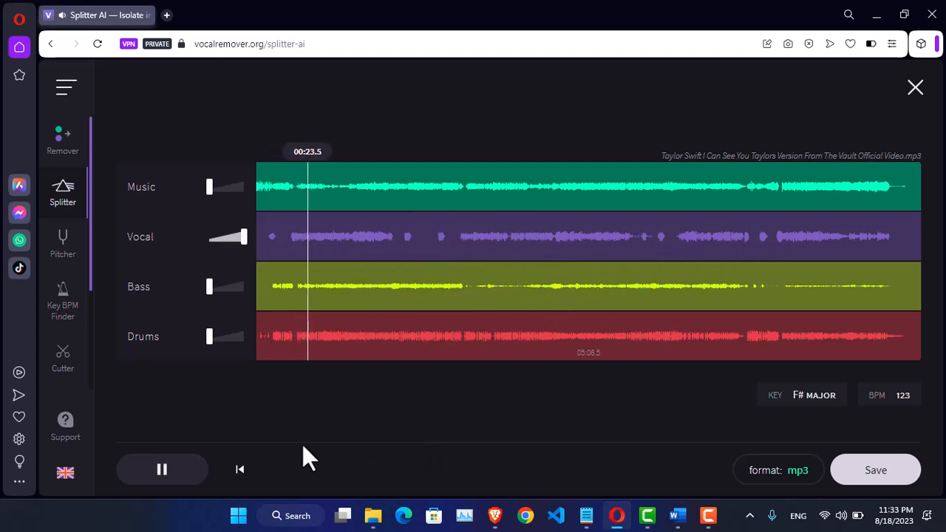
click(186, 482)
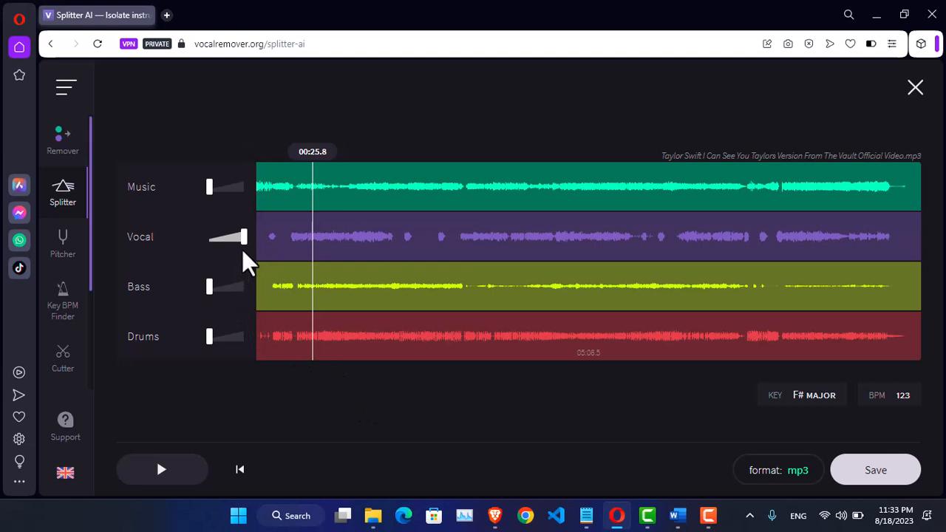
Mute the Vocal stem, raise Bass to full volume, and preview the isolated bass briefly.
drag(244, 246, 189, 237)
drag(216, 284, 247, 306)
click(164, 472)
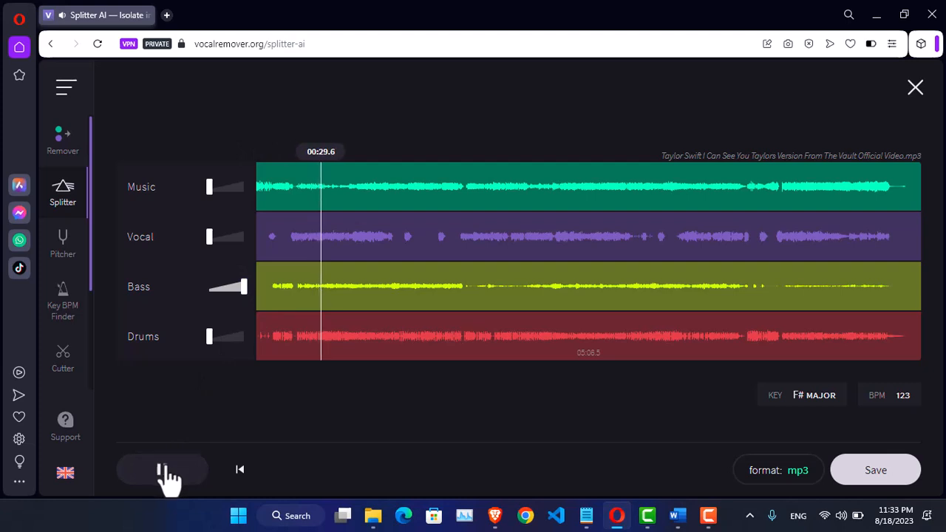
click(166, 473)
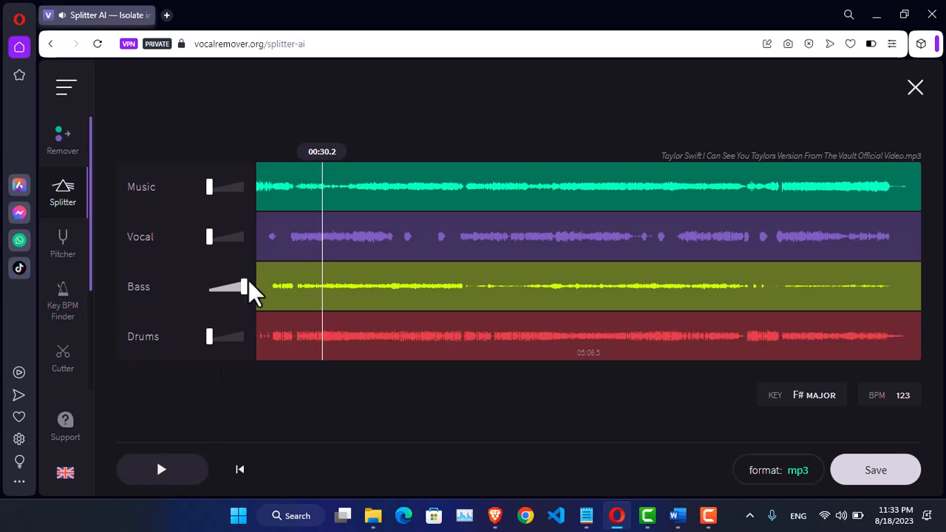
Mute the Bass stem, raise Drums to 100, and preview the isolated drums briefly.
drag(244, 288, 191, 292)
drag(210, 345, 245, 346)
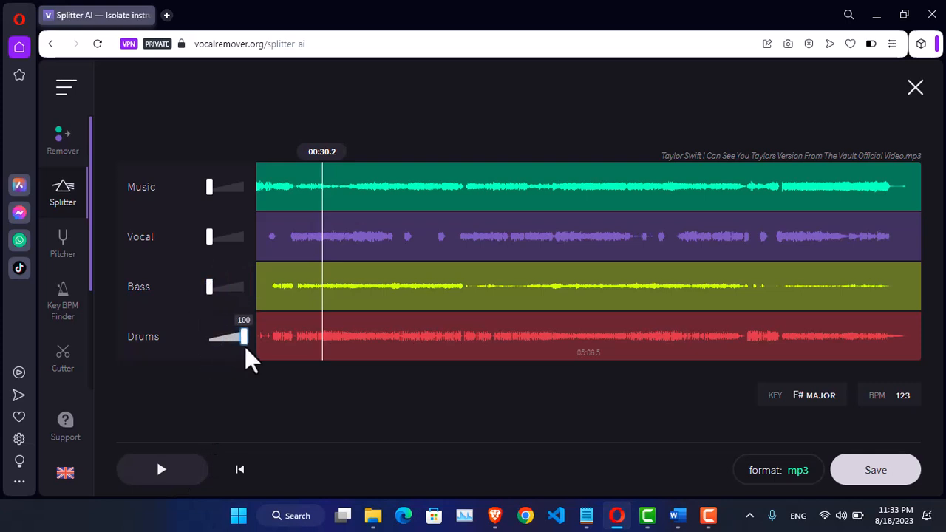
click(160, 467)
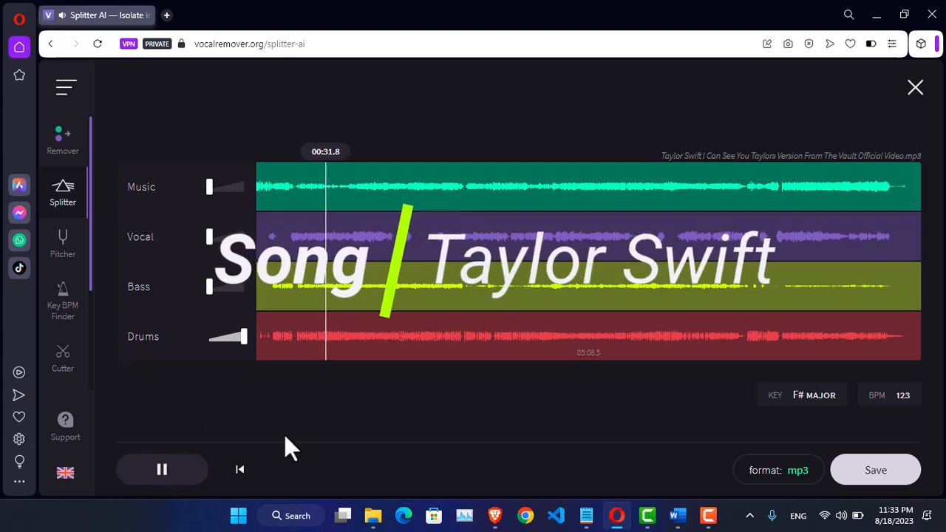
click(180, 468)
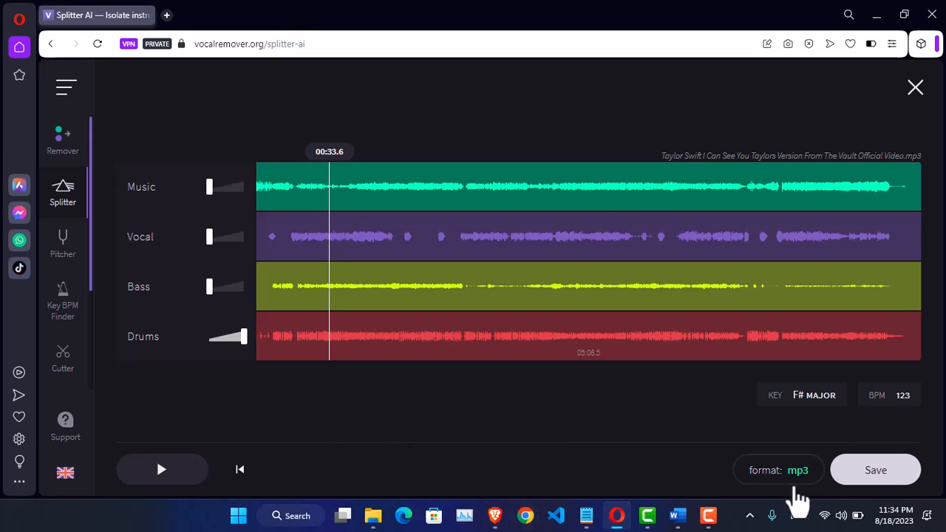
Show the stem choices for saving, and switch to Brave to view the Easy GUI voice conversion page.
click(872, 473)
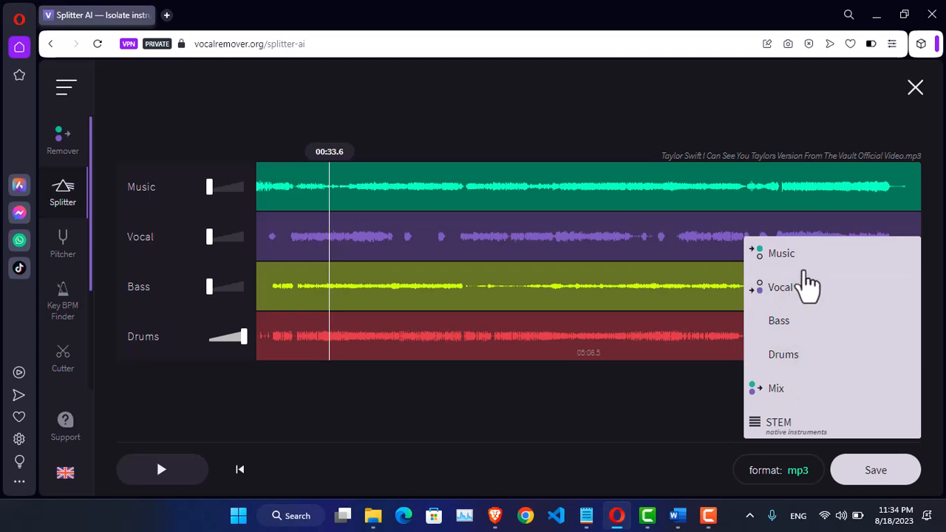
click(647, 516)
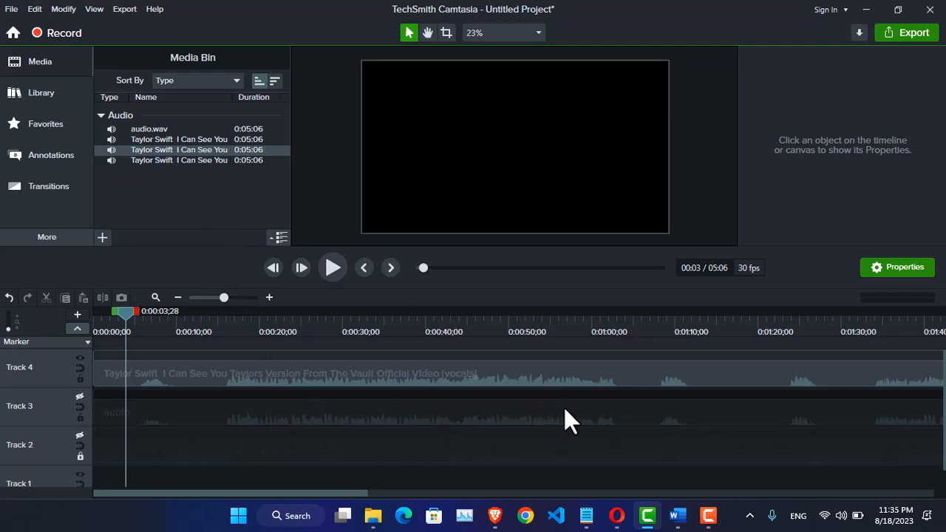
click(496, 517)
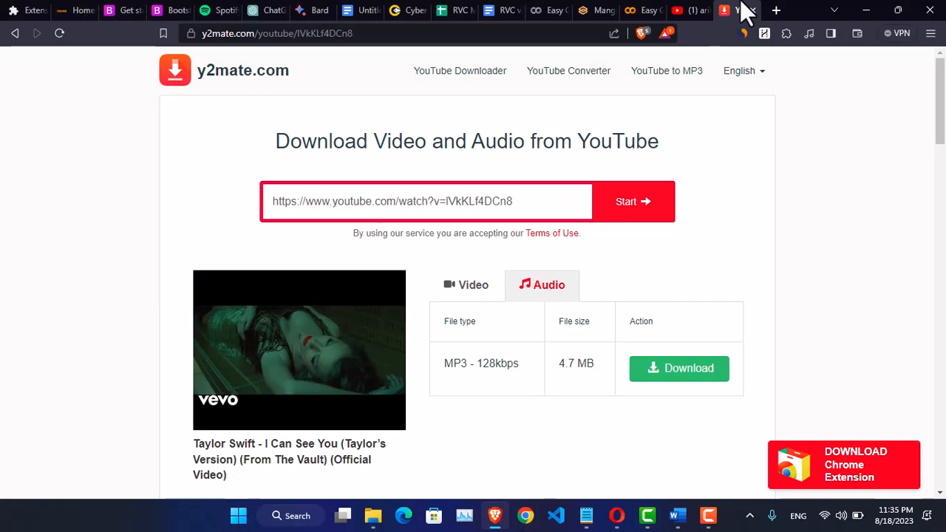
click(605, 10)
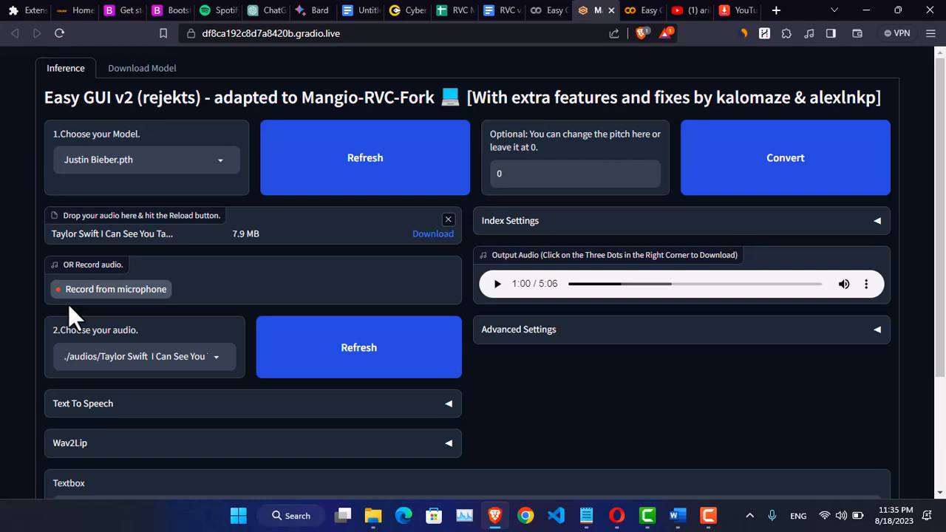
Return to Camtasia and play the original vocals on Track 4 from about 4 seconds and again from about 16 seconds.
click(866, 10)
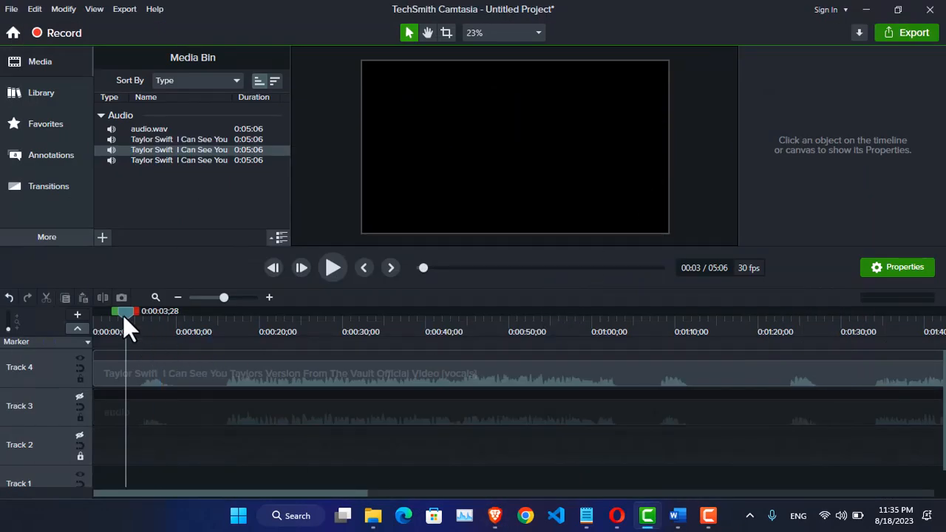
mouse_move(120, 313)
mouse_down()
mouse_move(99, 311)
mouse_move(126, 316)
mouse_up()
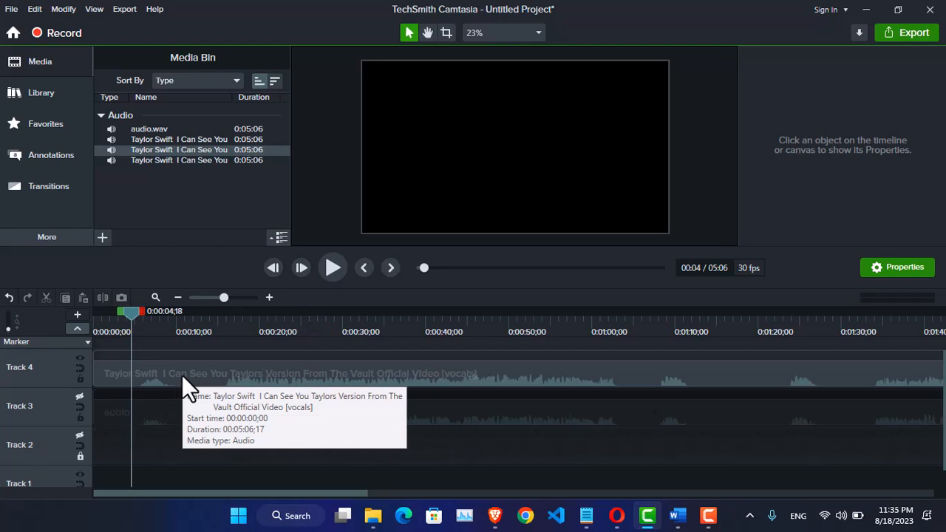
click(332, 268)
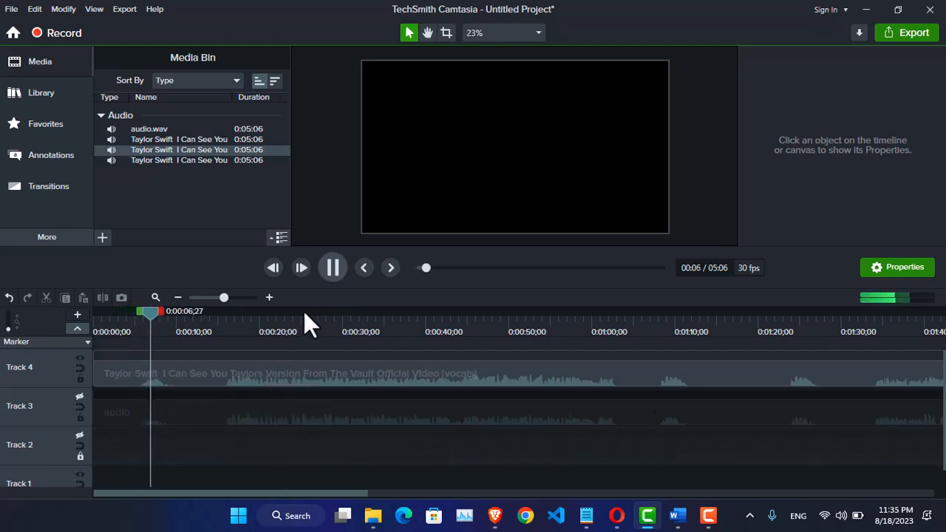
click(221, 331)
drag(220, 318, 228, 319)
click(332, 268)
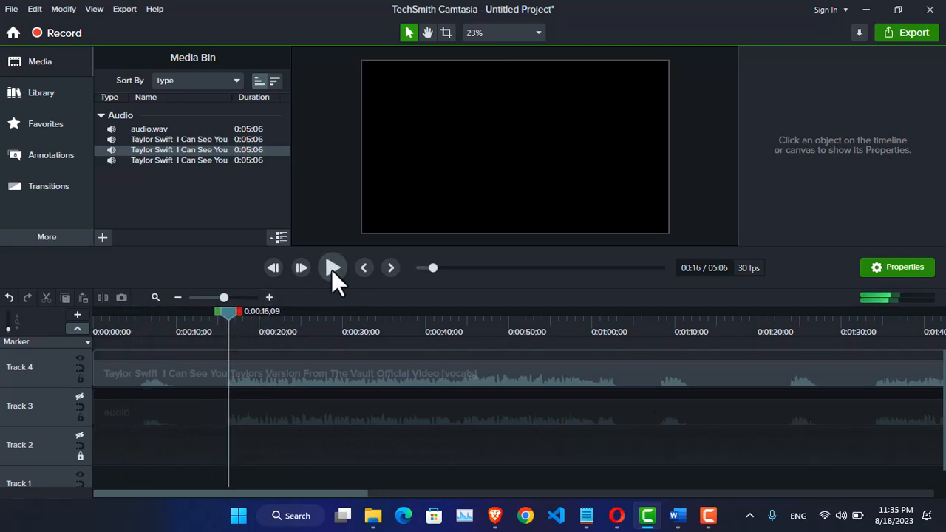
click(331, 269)
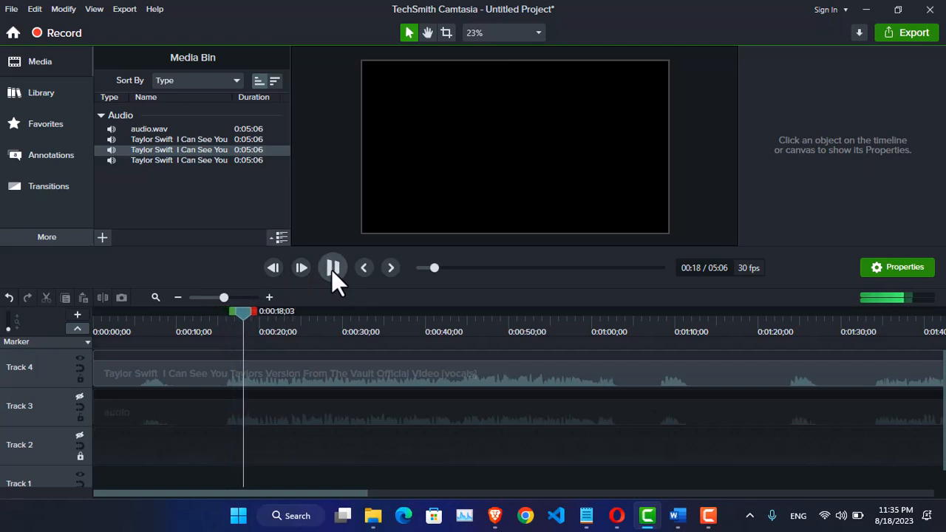
Disable Track 4, enable Track 3, and play its converted audio clip from about 16 seconds.
click(80, 358)
click(79, 397)
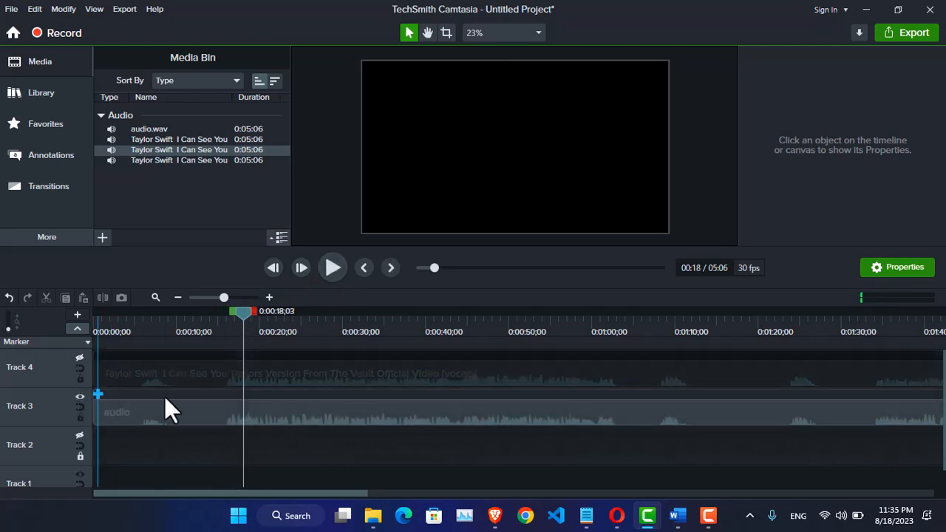
drag(241, 315, 222, 315)
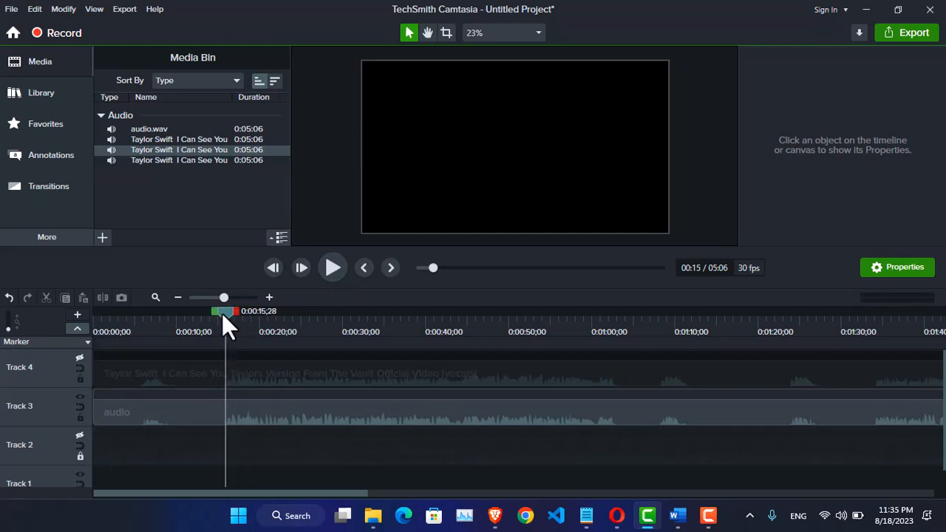
click(335, 271)
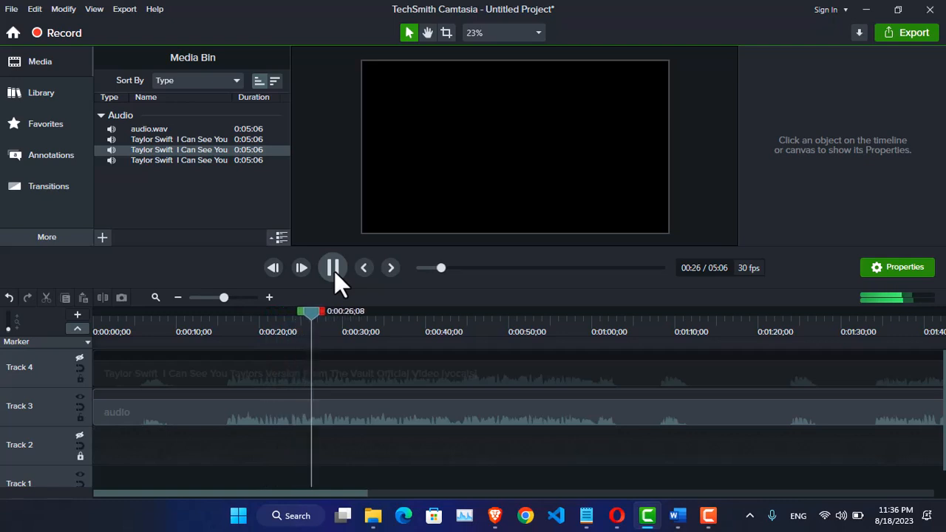
click(334, 271)
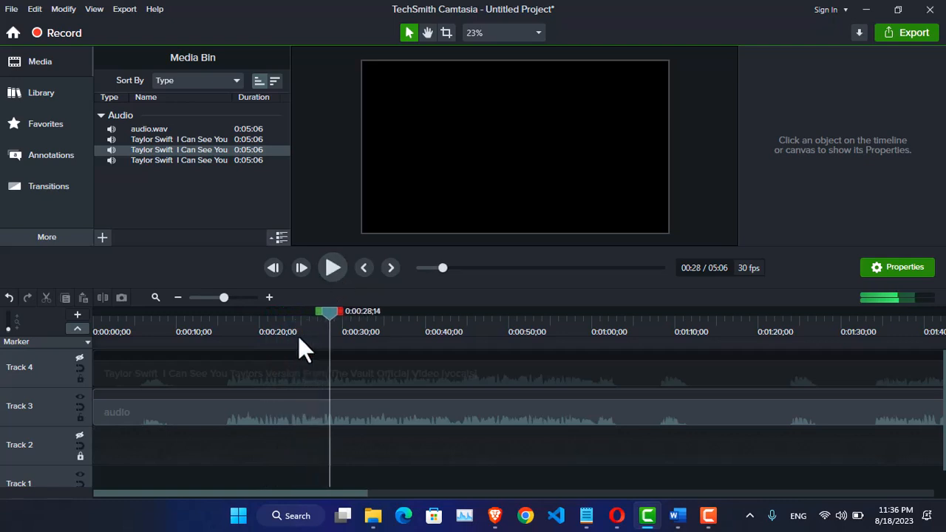
Disable Track 3, enable and unlock Track 2, and play its music clip from about 9 seconds.
click(77, 394)
click(79, 435)
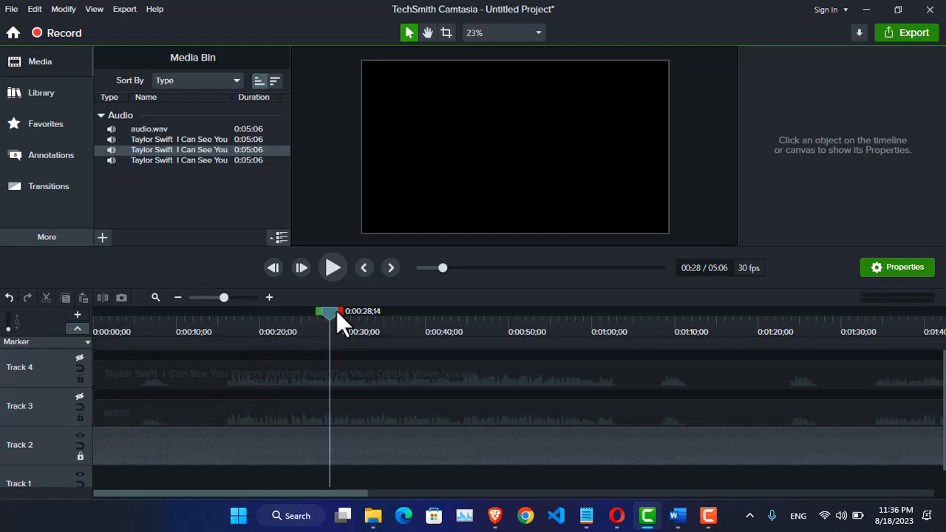
drag(329, 311, 237, 327)
click(78, 456)
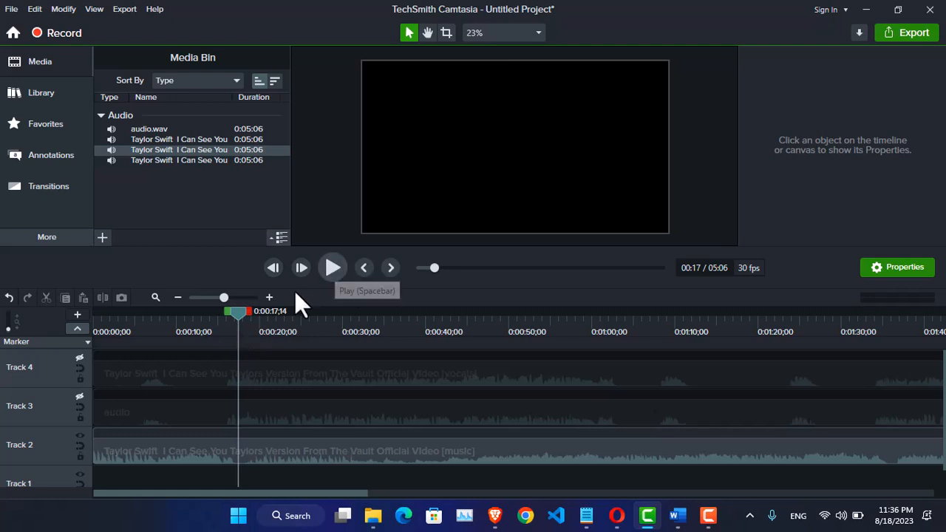
drag(241, 312, 174, 327)
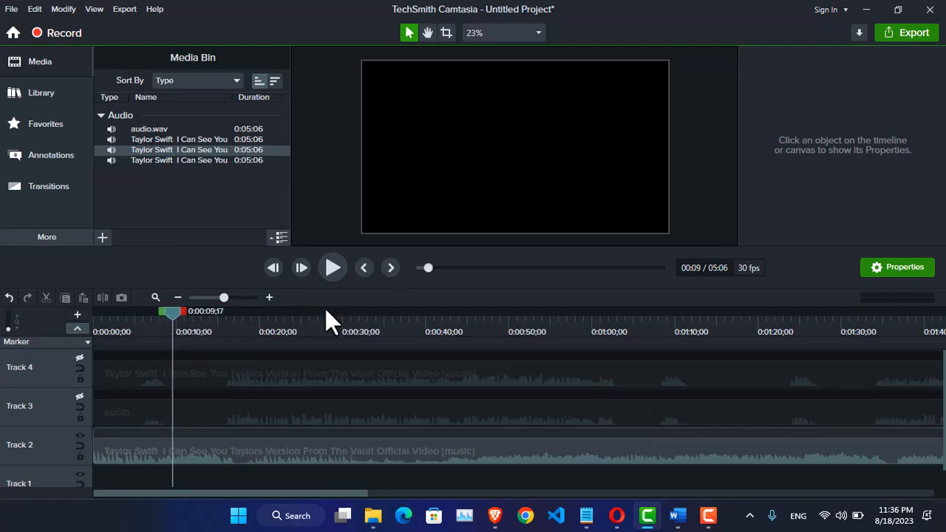
click(332, 268)
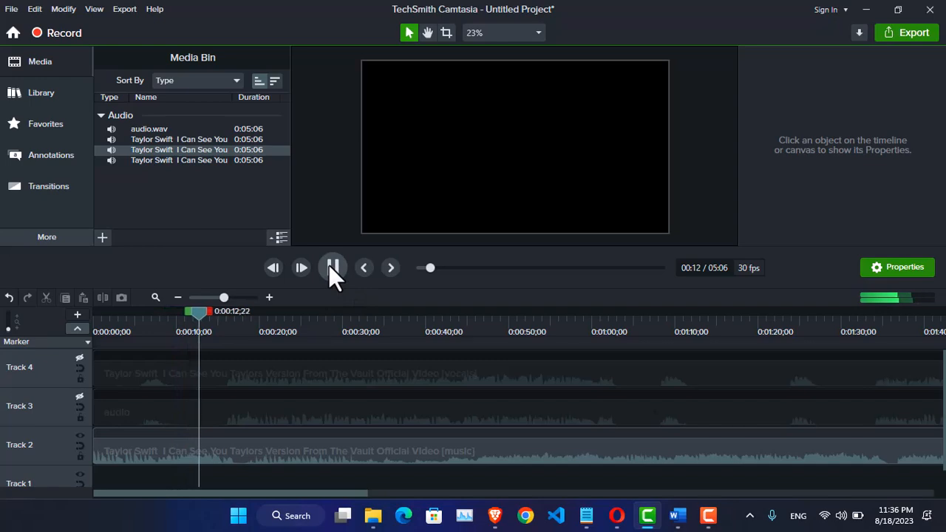
click(332, 267)
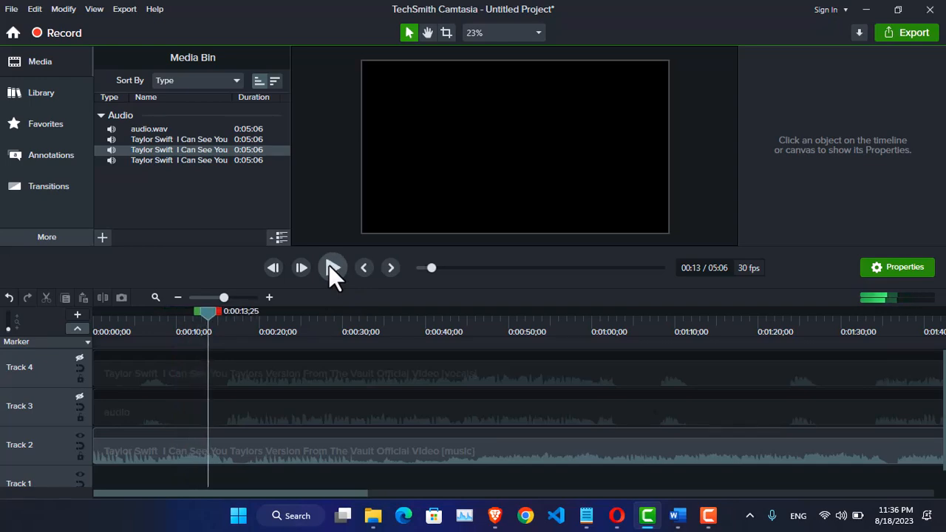
Switch to Brave, revisit the Splitter AI page in Opera, and look through the YouTube results for "arihit sing vocal" in Brave.
click(495, 515)
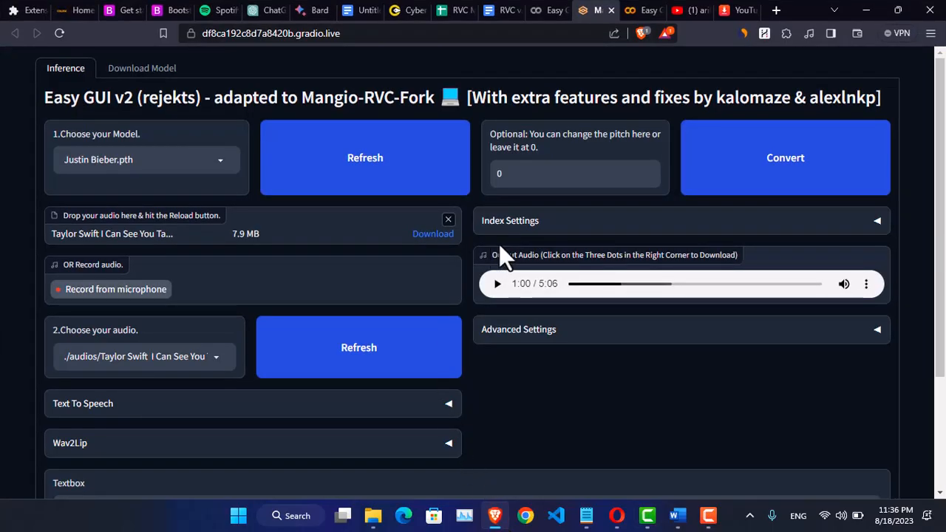
click(616, 515)
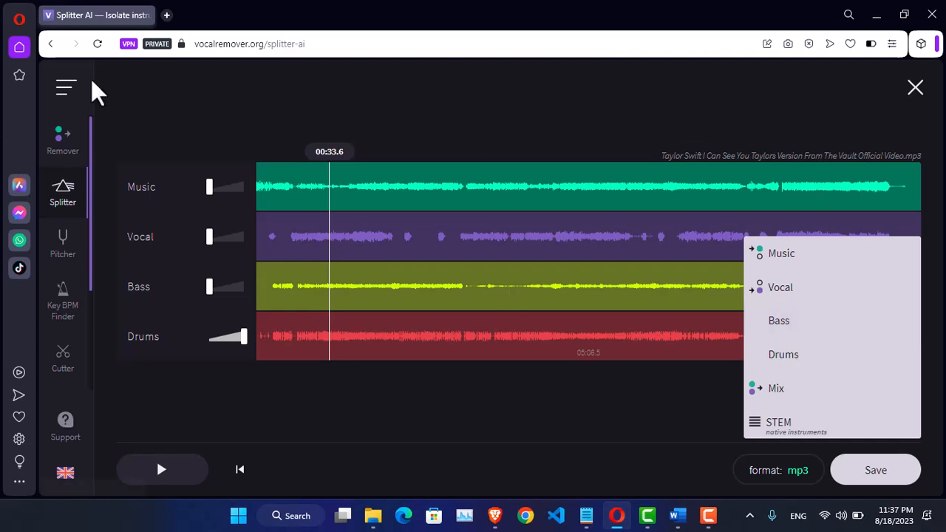
click(494, 515)
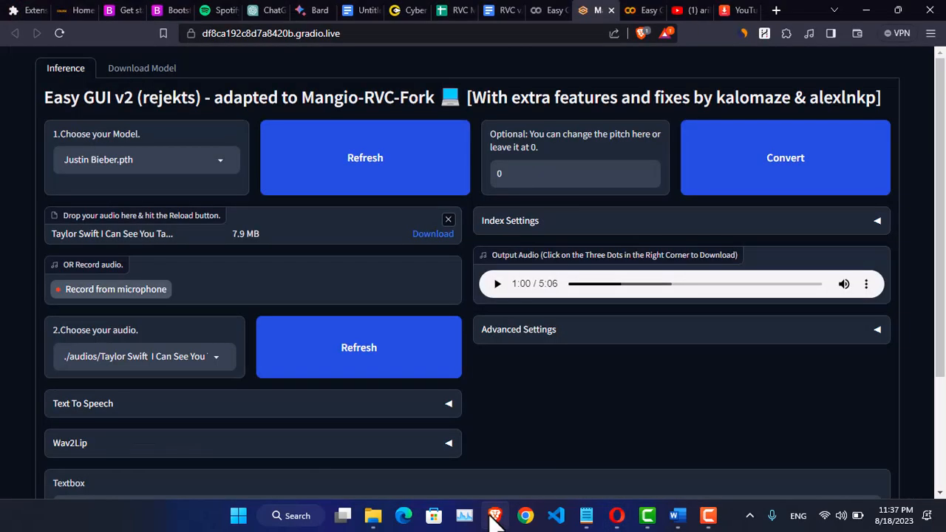
click(691, 11)
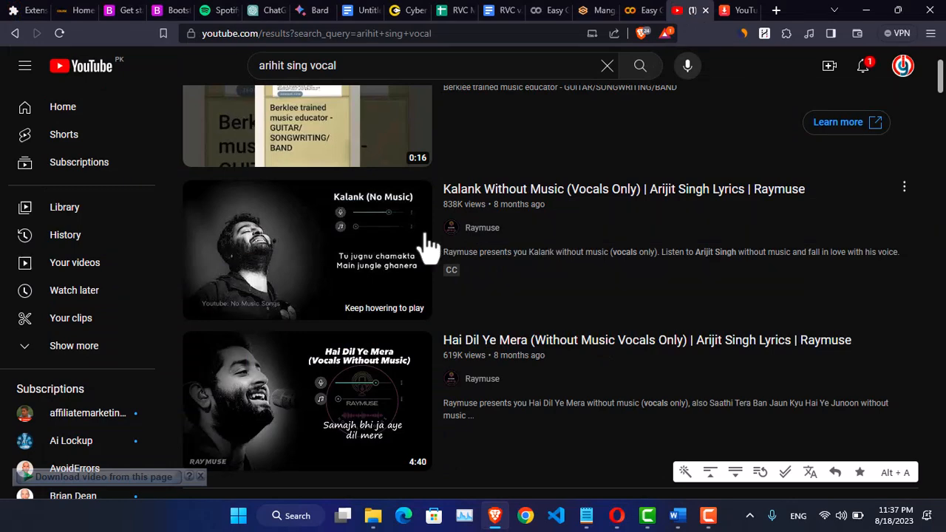
scroll(529, 311, down, 2)
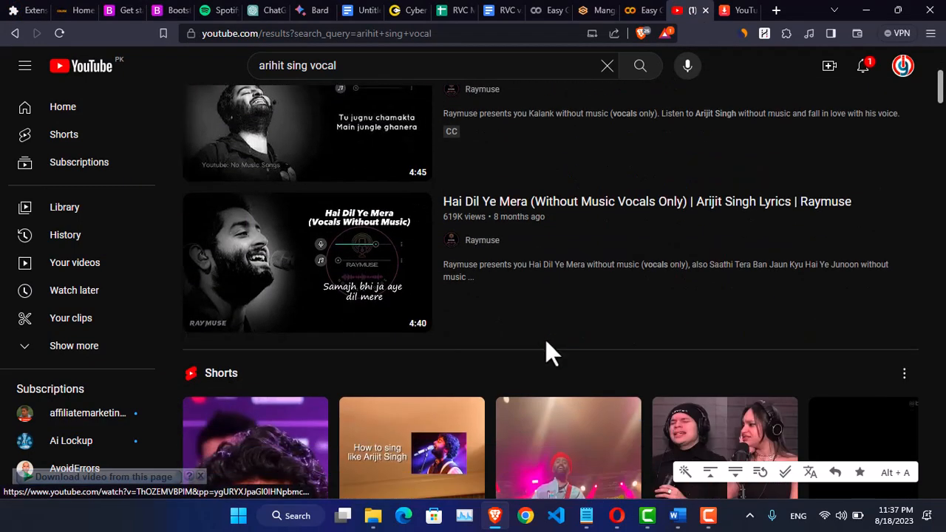